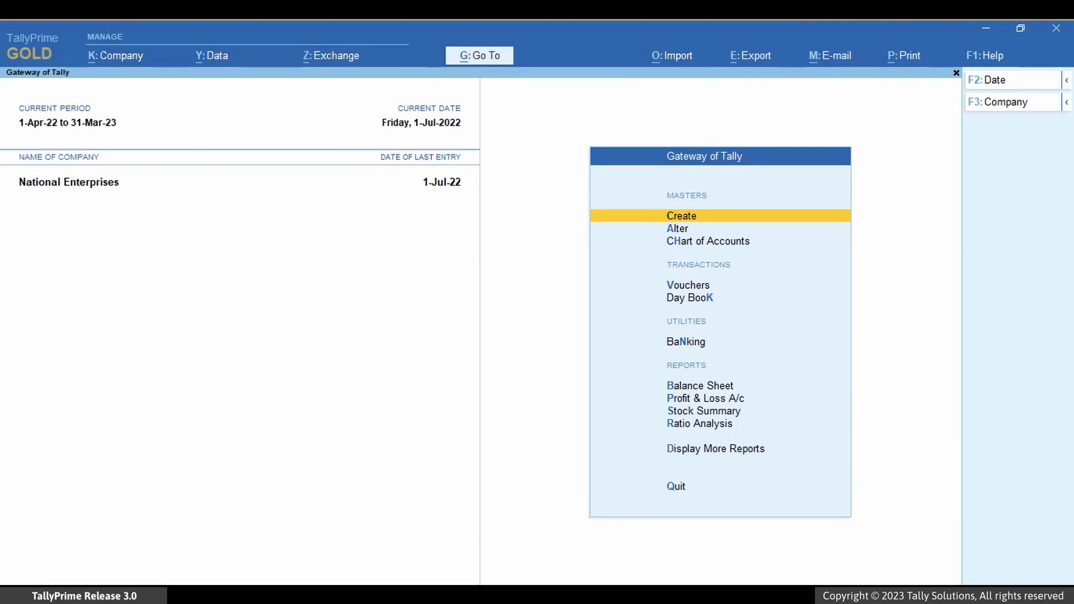
- Open the Subash Enterprises ledger in Ledger Alteration through Go To > Alter Master > Ledger
{"action": "key", "text": "alt+g"}
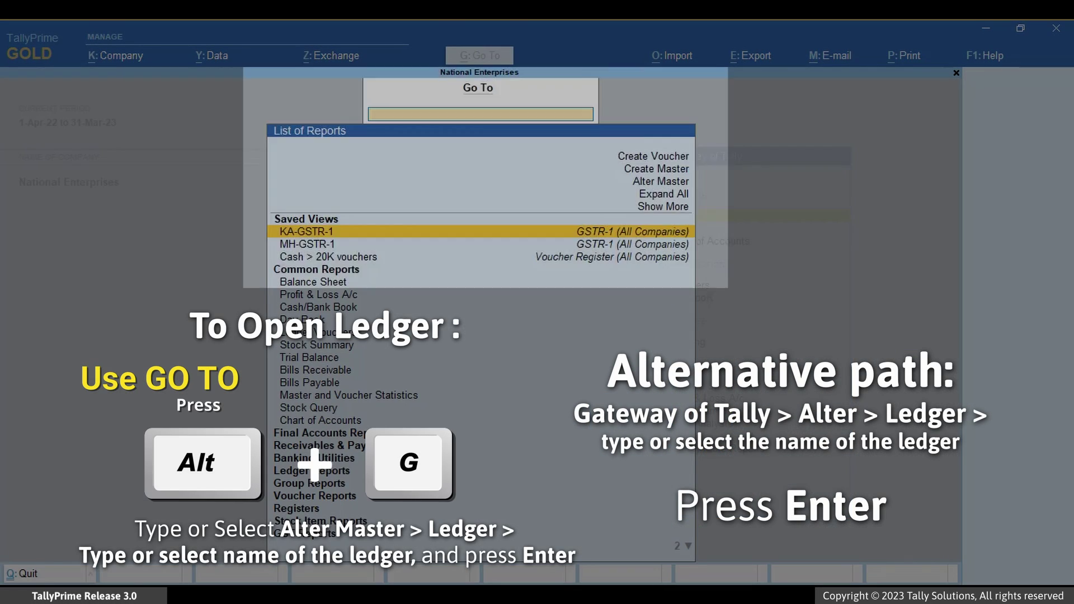
{"action": "key", "text": "Up"}
{"action": "key", "text": "Up"}
{"action": "key", "text": "Up"}
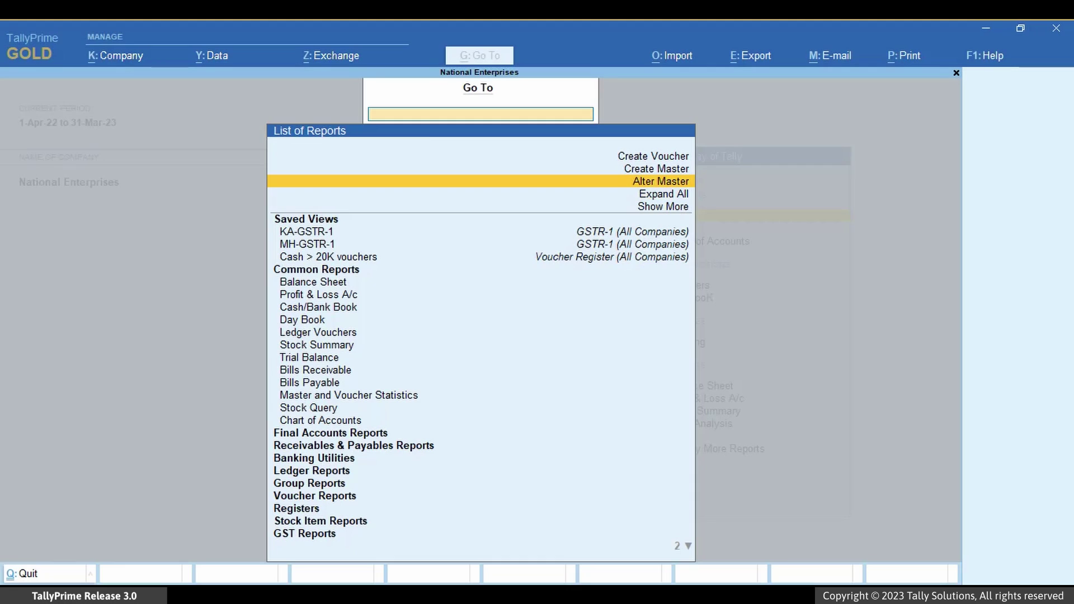
{"action": "key", "text": "Return"}
{"action": "key", "text": "Down"}
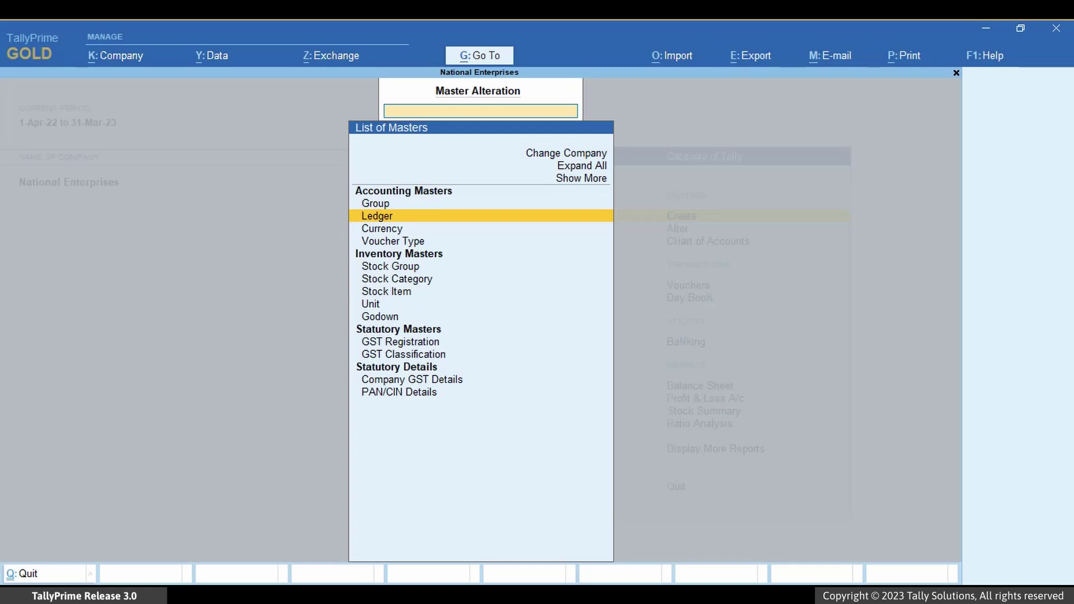
{"action": "key", "text": "Return"}
{"action": "key", "text": "Down"}
{"action": "key", "text": "Down"}
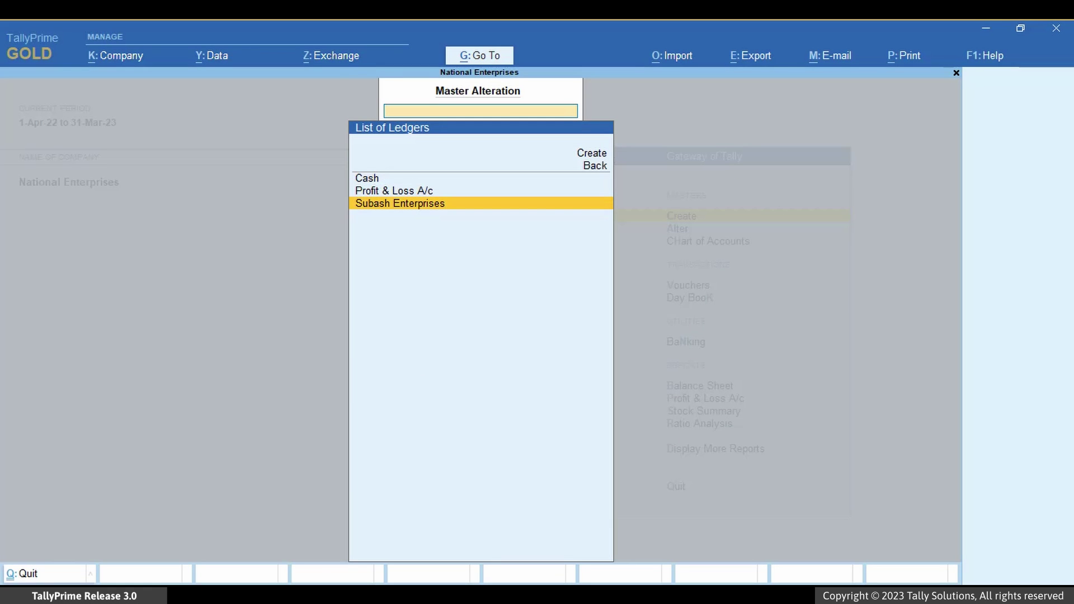
{"action": "key", "text": "Return"}
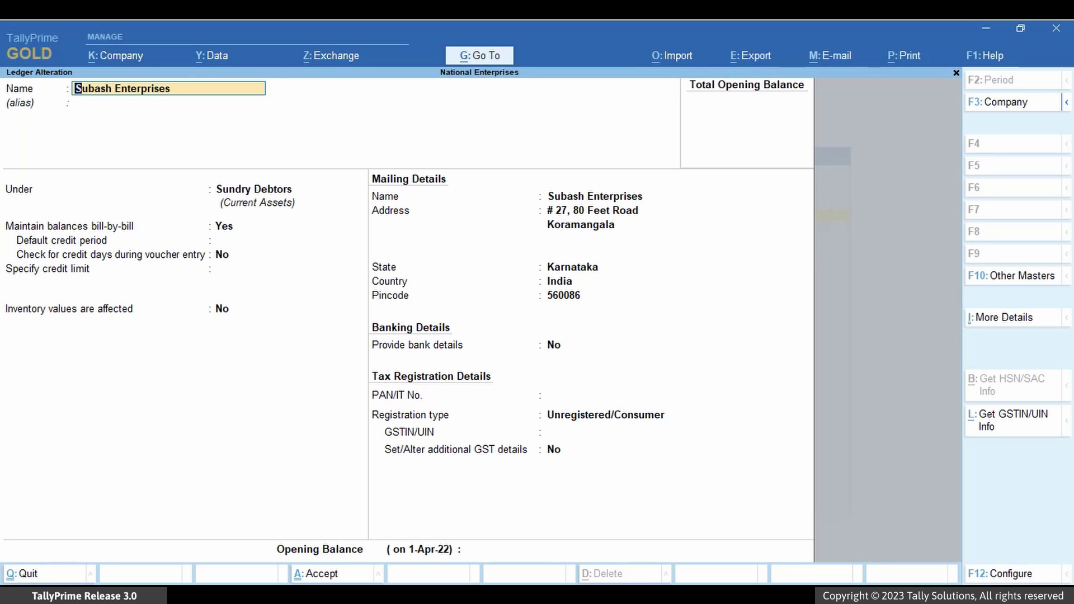
- Set Subash Enterprises' registration type to Regular, enter its GSTIN, and answer Yes to additional GST details
{"action": "left_click", "coordinate": [616, 421]}
{"action": "key", "text": "Up"}
{"action": "key", "text": "Return"}
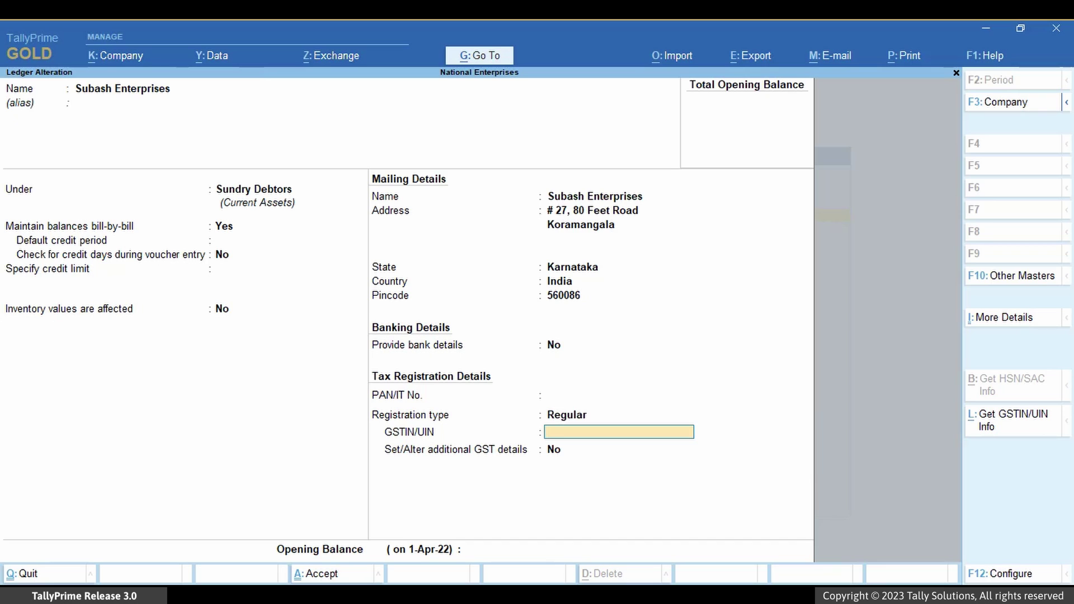
{"action": "type", "text": "29"}
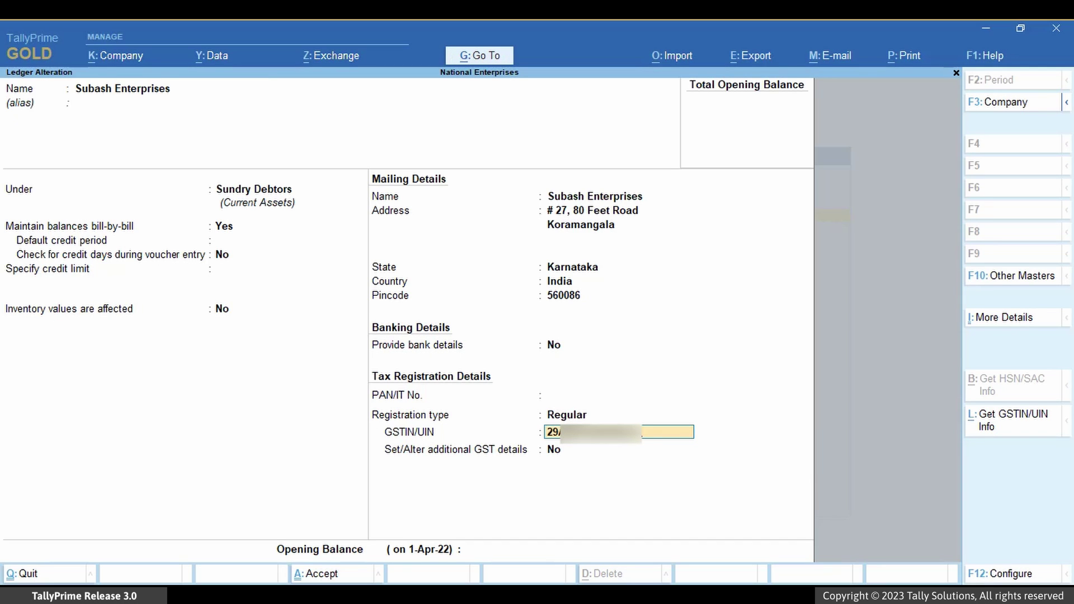
{"action": "key", "text": "Return"}
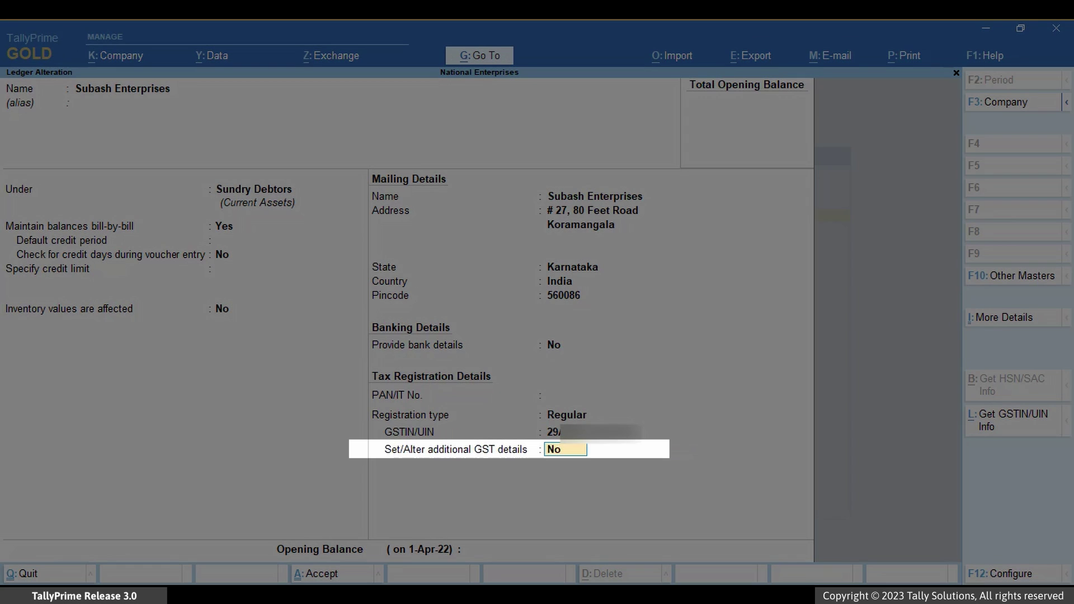
{"action": "type", "text": "Yes"}
{"action": "key", "text": "Return"}
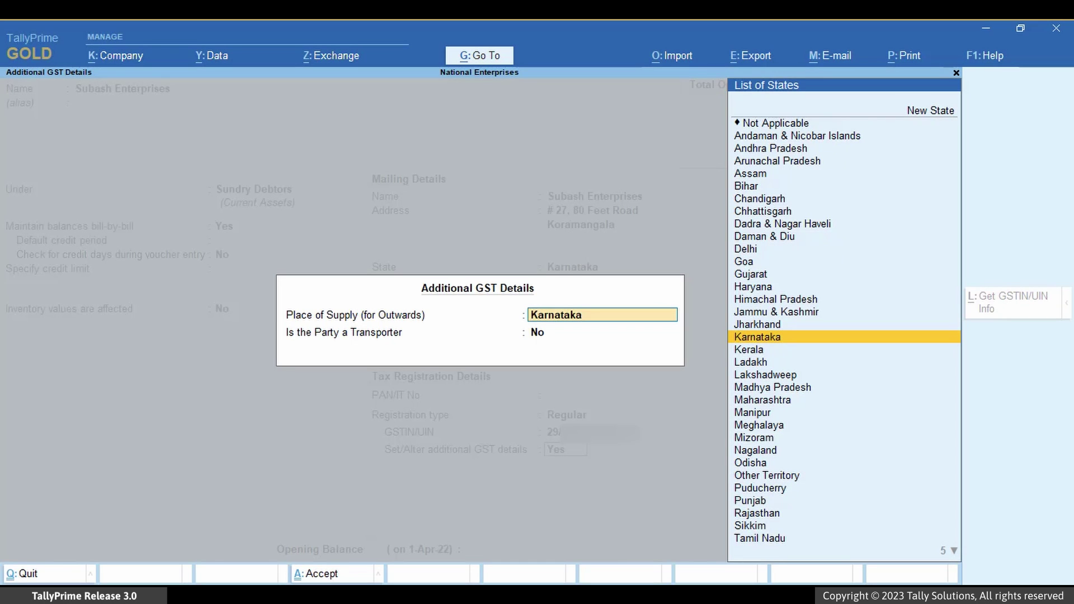
- Keep Karnataka as place of supply and enter a new effective date of 1 jul 22
{"action": "key", "text": "Return"}
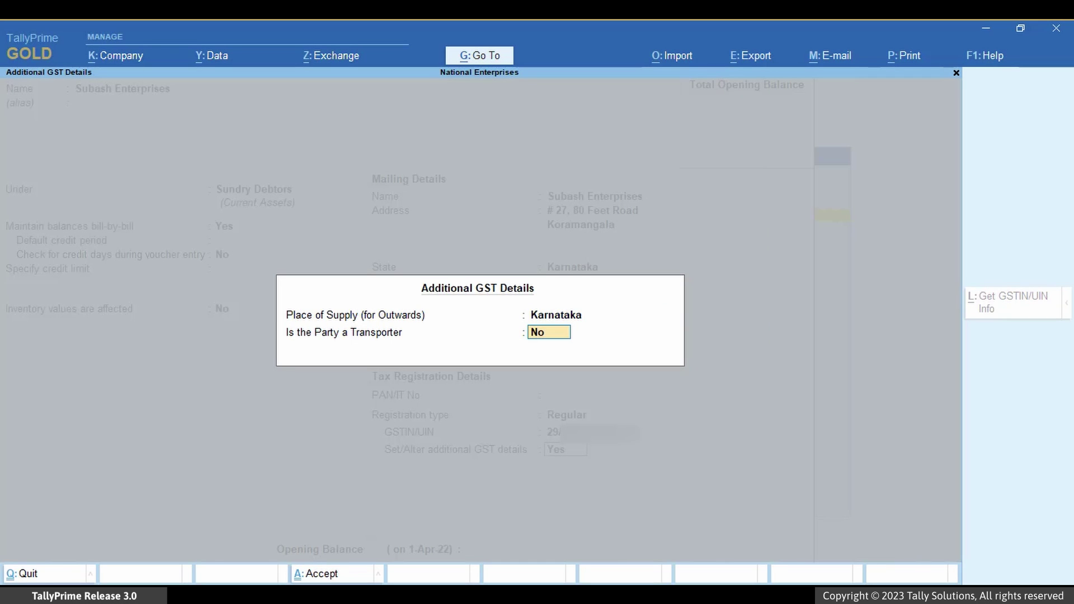
{"action": "key", "text": "Return"}
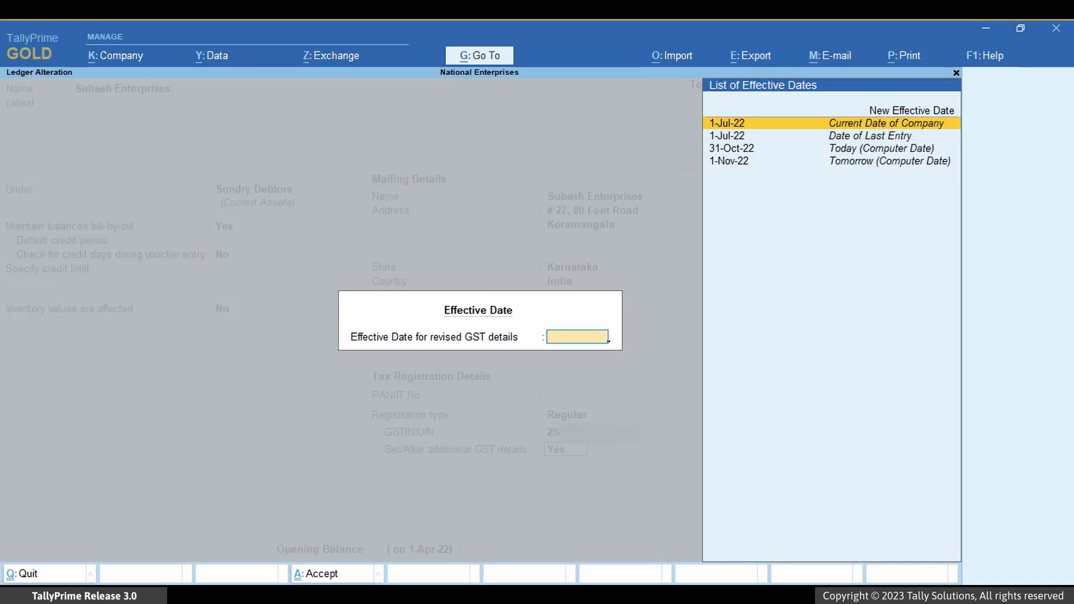
{"action": "left_click", "coordinate": [832, 110]}
{"action": "key", "text": "Return"}
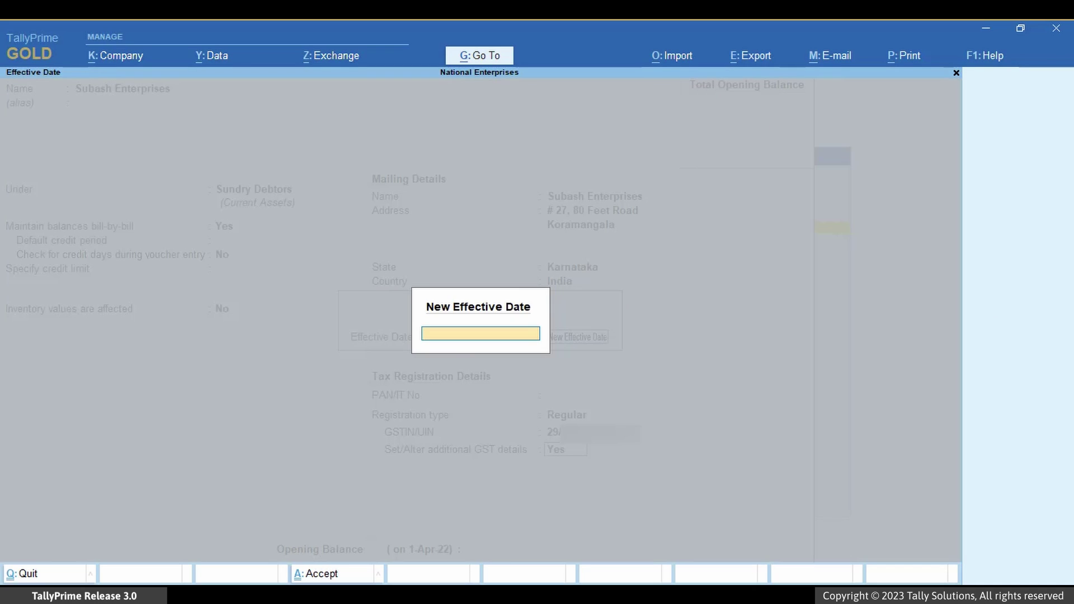
{"action": "type", "text": "1 jul 22"}
{"action": "key", "text": "Return"}
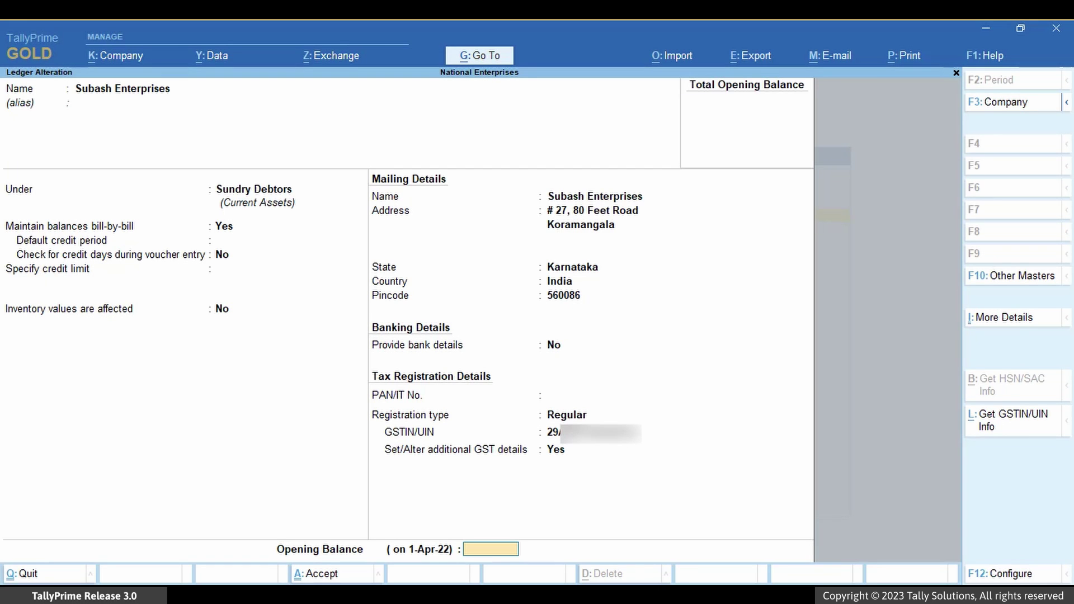
{"action": "key", "text": "ctrl+a"}
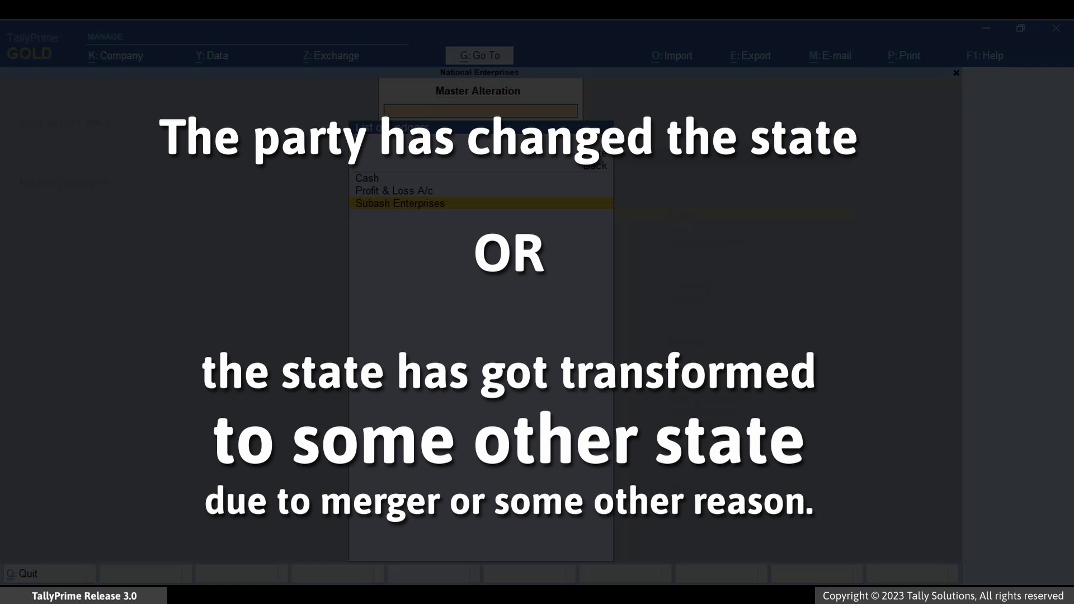
- Open the Aztec Enterprises ledger for alteration via Go To > Alter Master > Ledger
{"action": "key", "text": "alt+g"}
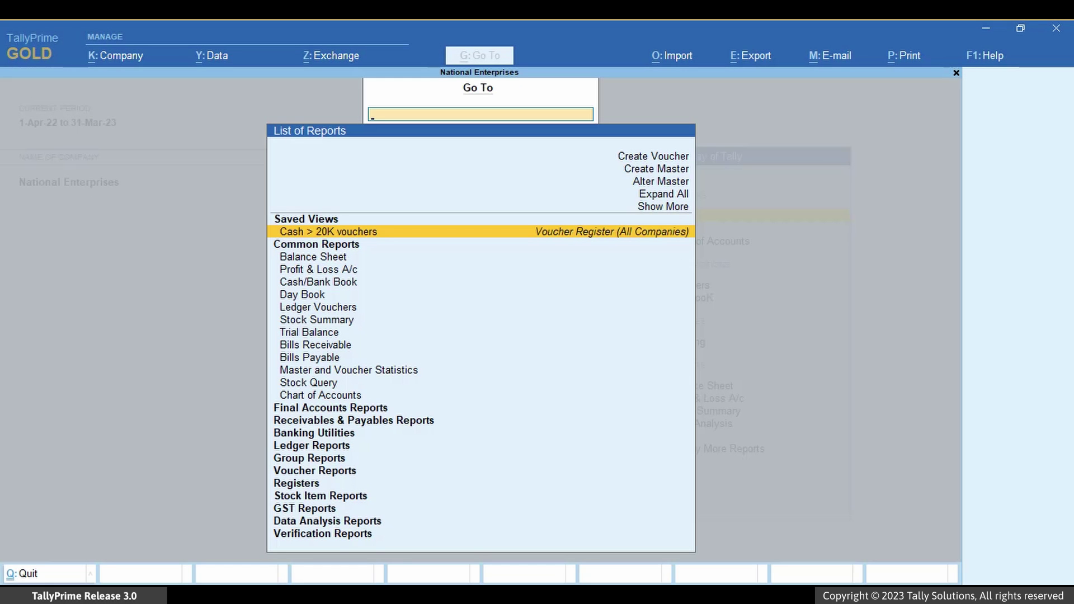
{"action": "key", "text": "alt+a"}
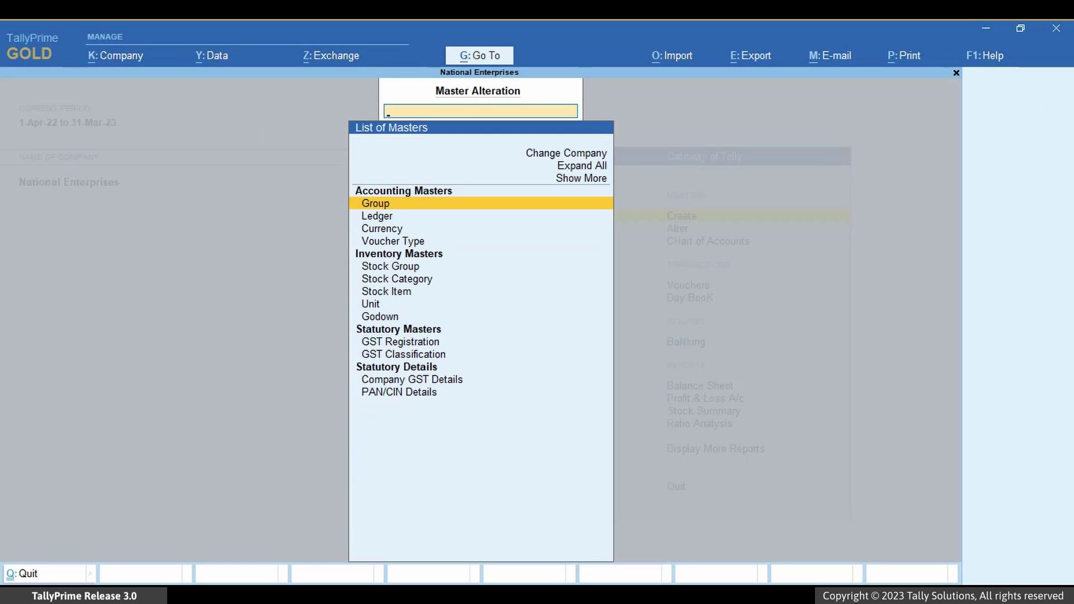
{"action": "key", "text": "Down"}
{"action": "key", "text": "Return"}
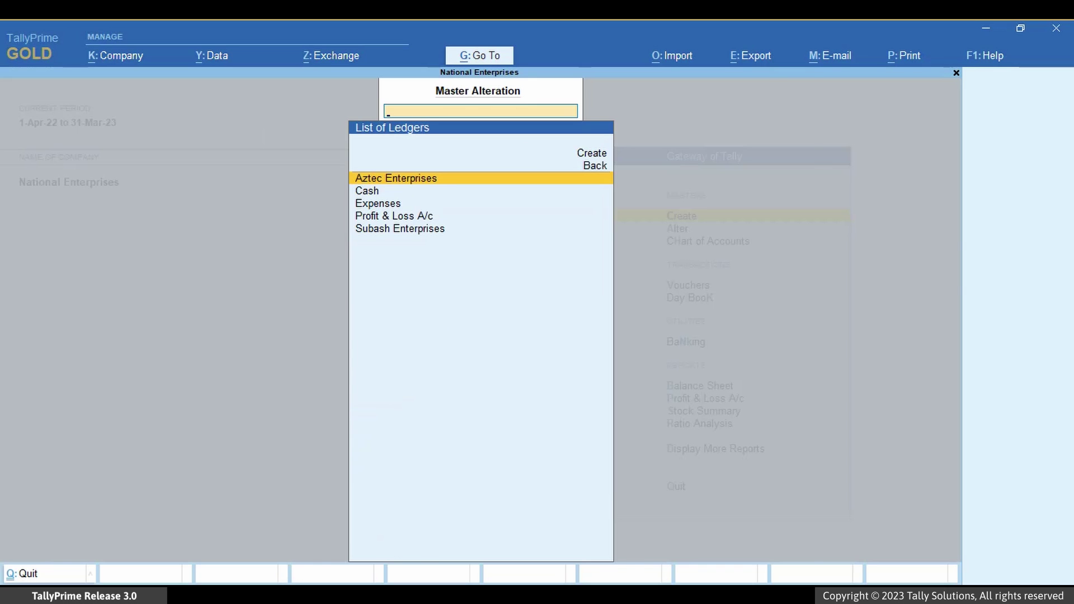
{"action": "key", "text": "Return"}
- Change the state to Dadra & Nagar Haveli and Daman & Diu and paste the new GSTIN
{"action": "key", "text": "Return"}
{"action": "key", "text": "Return"}
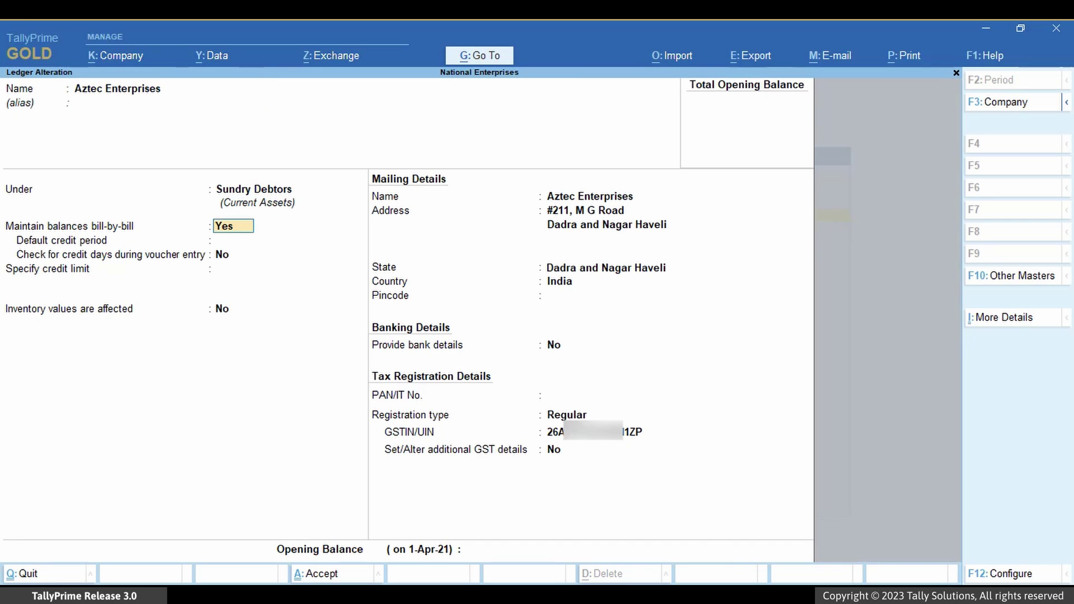
{"action": "key", "text": "Return"}
{"action": "key", "text": "Return"}
{"action": "key", "text": "Return"}
{"action": "key", "text": "Return"}
{"action": "key", "text": "Return"}
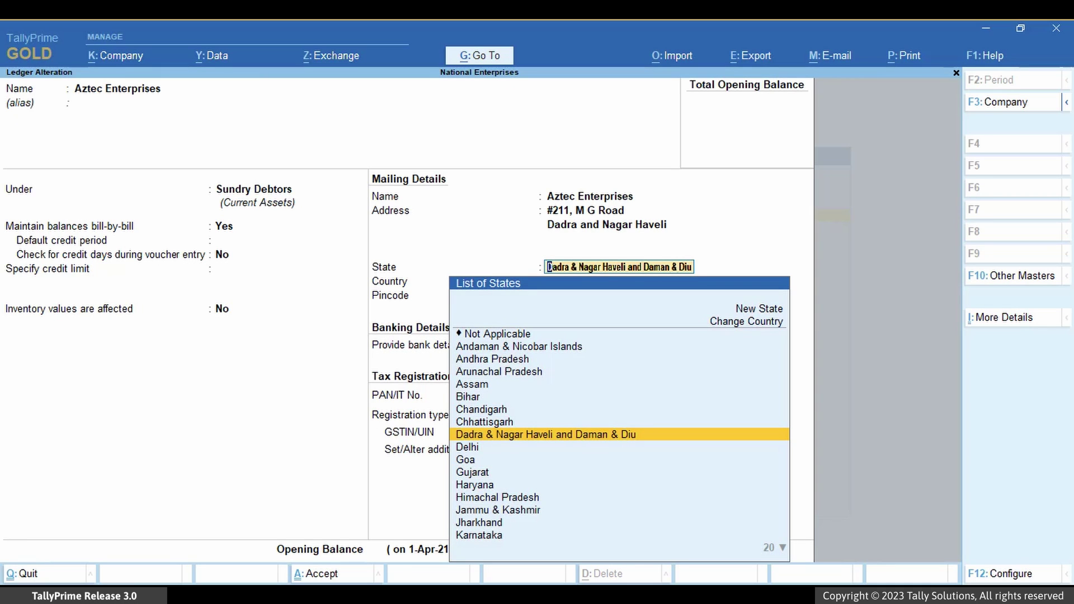
{"action": "key", "text": "Return"}
{"action": "key", "text": "Return"}
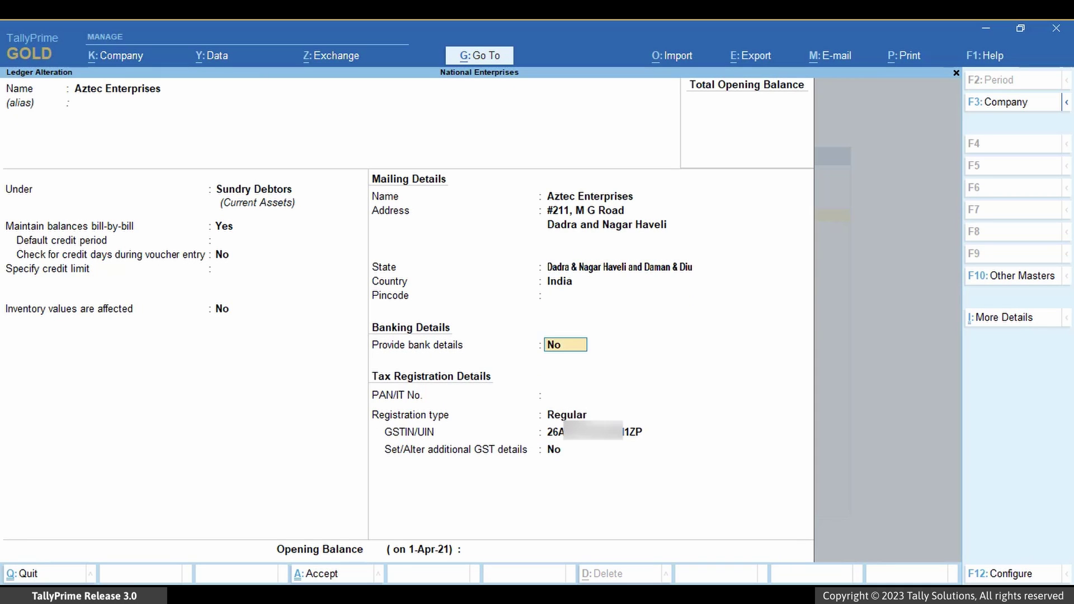
{"action": "key", "text": "Return"}
{"action": "key", "text": "Return"}
{"action": "key", "text": "Return"}
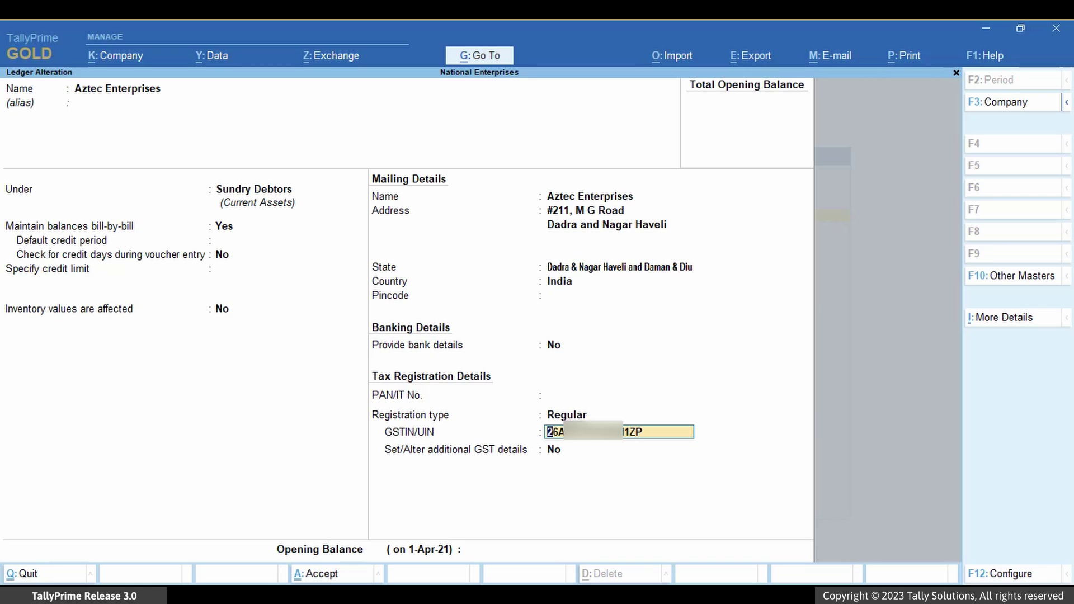
{"action": "key", "text": "BackSpace"}
{"action": "key", "text": "ctrl+alt+v"}
- Make the revised GST details effective from a new date of 1 jul
{"action": "key", "text": "Return"}
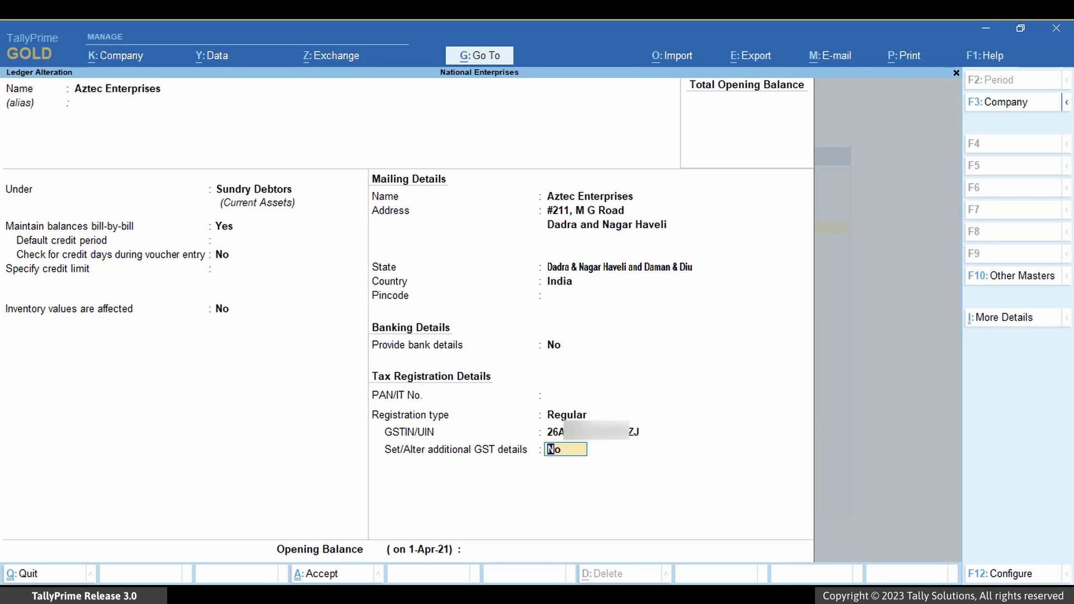
{"action": "key", "text": "y"}
{"action": "key", "text": "Return"}
{"action": "key", "text": "Up"}
{"action": "key", "text": "Return"}
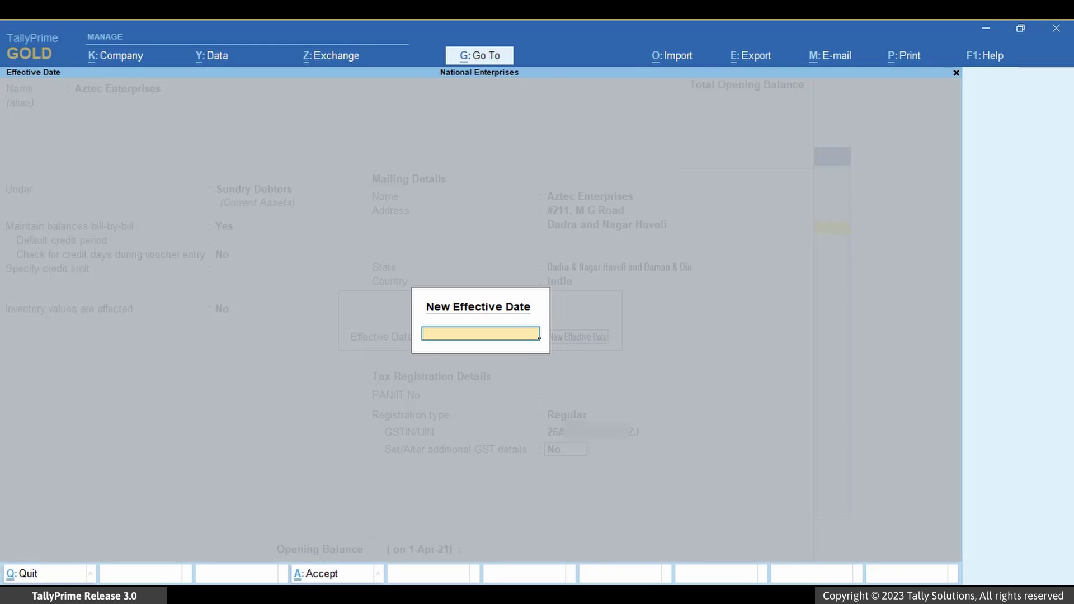
{"action": "type", "text": "1 jul"}
{"action": "key", "text": "Return"}
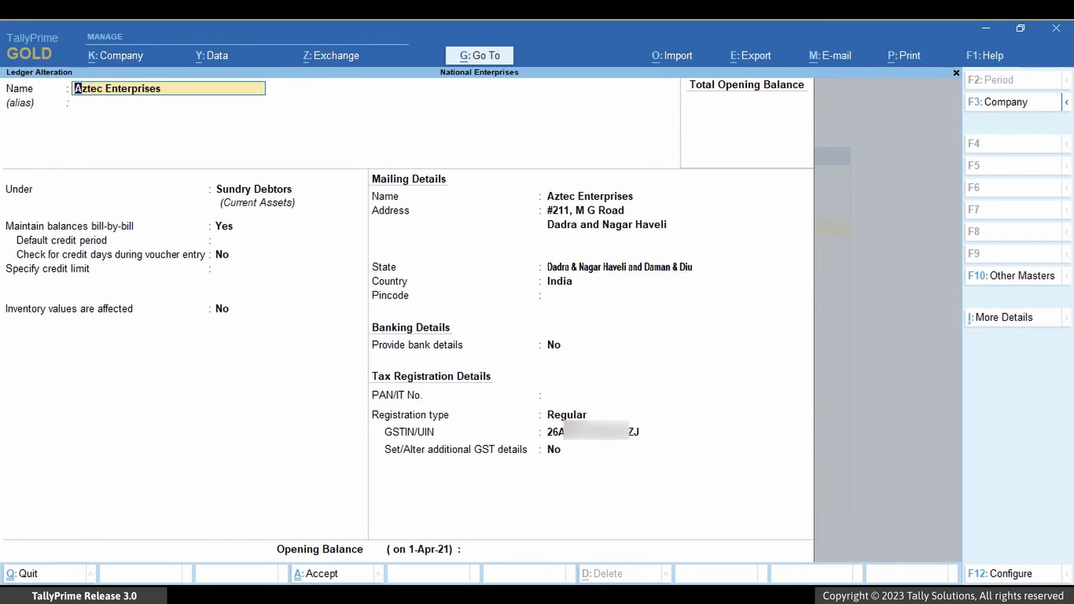
- Expand Aztec Enterprises' More Details list and move to GST Registration Details (History)
{"action": "key", "text": "ctrl"}
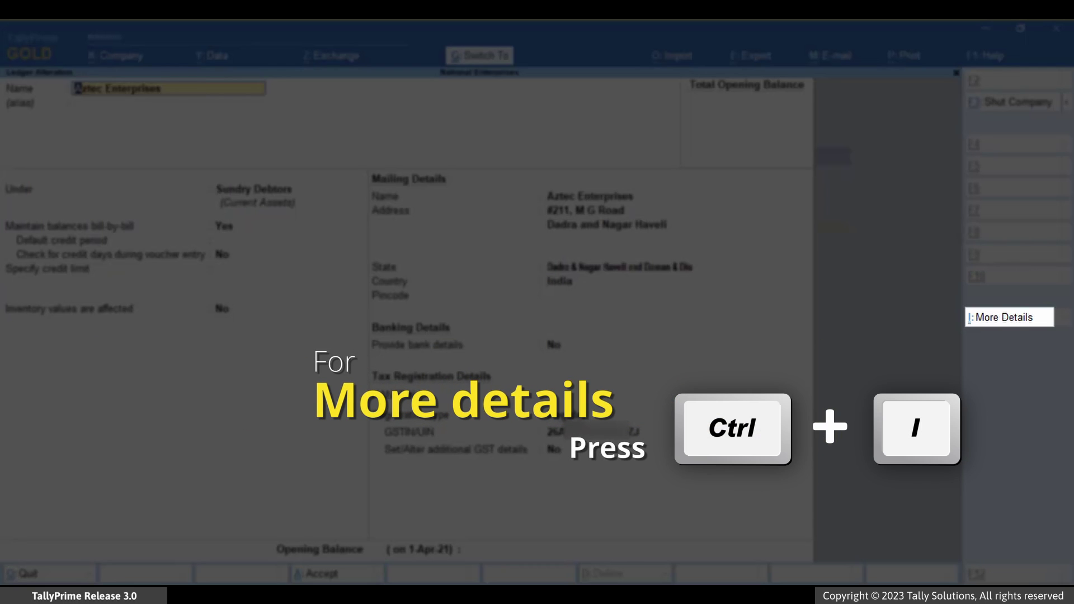
{"action": "key", "text": "ctrl+i"}
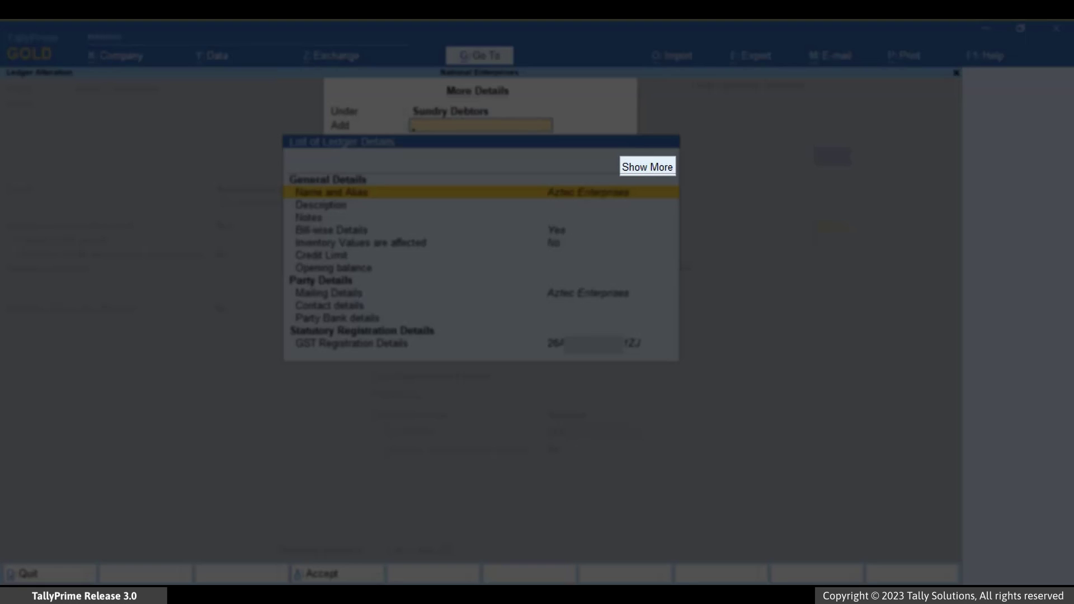
{"action": "key", "text": "Up"}
{"action": "key", "text": "Return"}
{"action": "key", "text": "Down"}
{"action": "key", "text": "Down"}
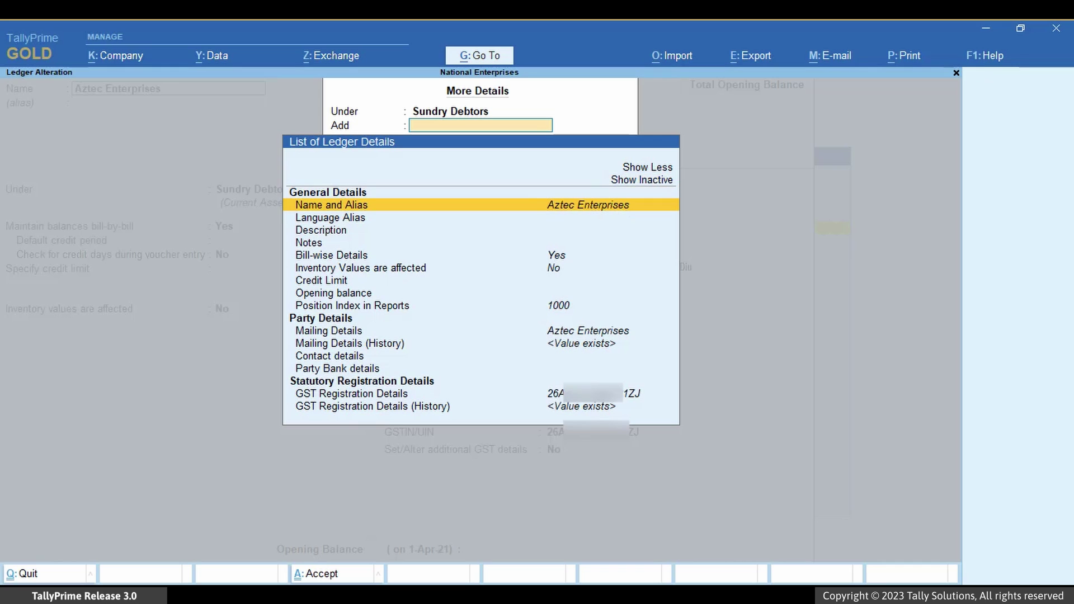
{"action": "key", "text": "Down"}
{"action": "key", "text": "Down"}
{"action": "key", "text": "Down"}
{"action": "key", "text": "Down"}
{"action": "key", "text": "Down"}
{"action": "key", "text": "Down"}
{"action": "key", "text": "Down"}
{"action": "key", "text": "Down"}
{"action": "key", "text": "Down"}
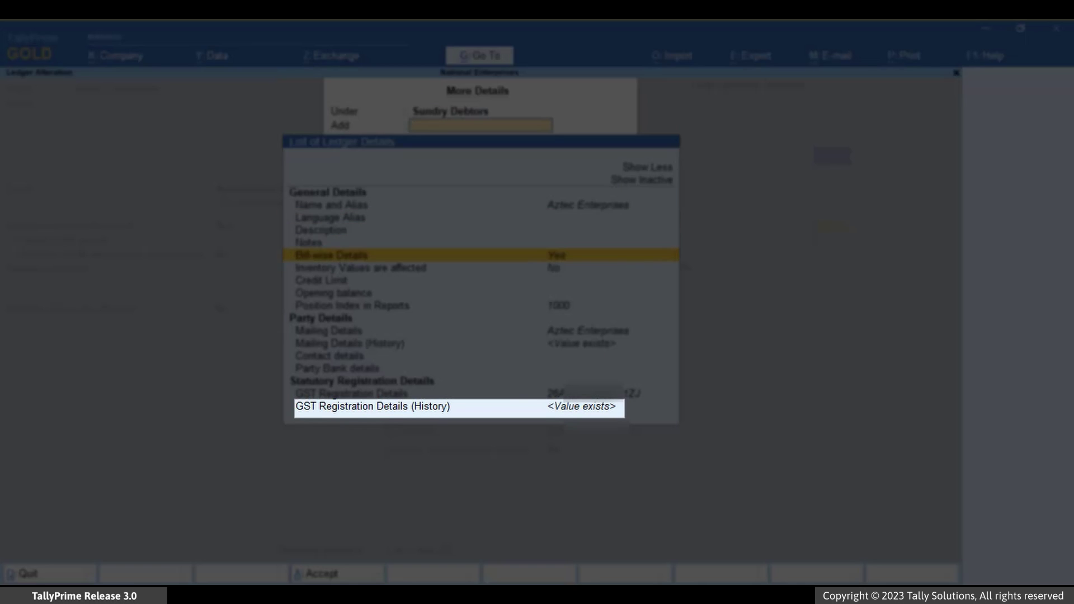
{"action": "key", "text": "Down"}
{"action": "key", "text": "Down"}
{"action": "key", "text": "Down"}
{"action": "key", "text": "Down"}
{"action": "key", "text": "Down"}
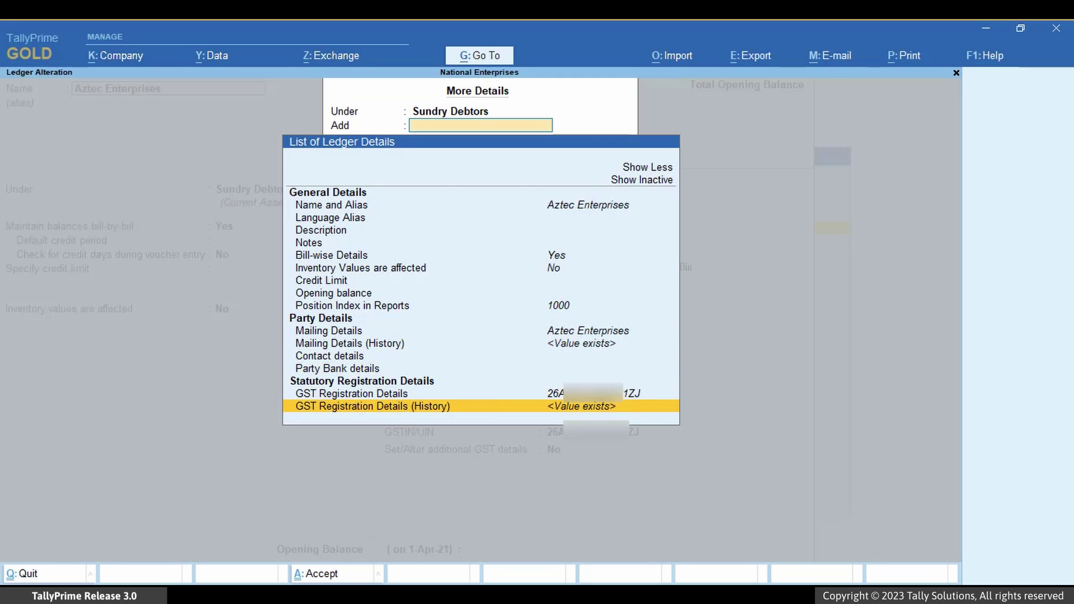
{"action": "key", "text": "Return"}
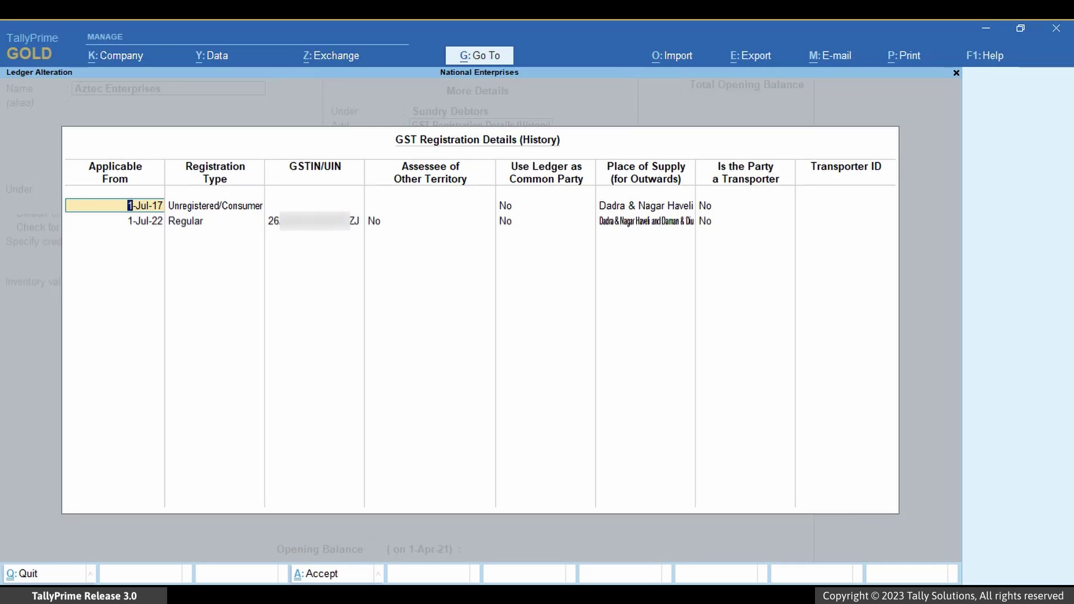